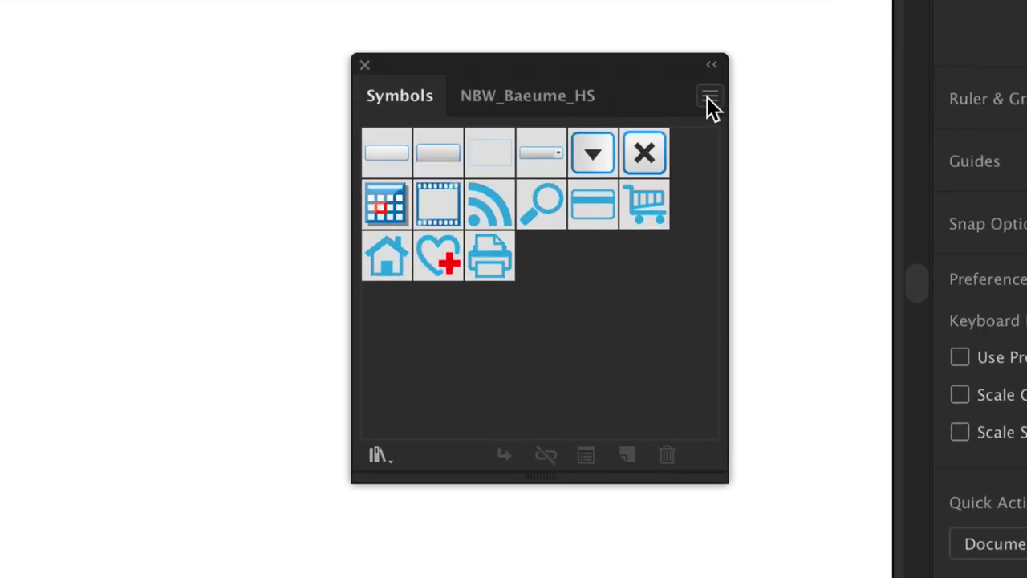
Load the Mobile symbol library from the Symbols panel menu, then reopen the library list
{"action": "left_click", "coordinate": [709, 97]}
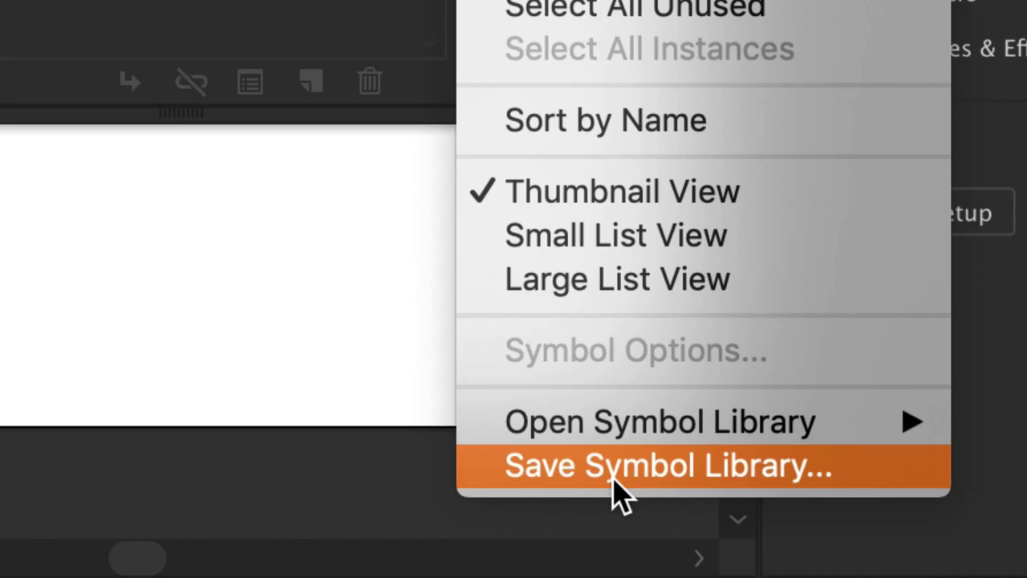
{"action": "mouse_move", "coordinate": [873, 512]}
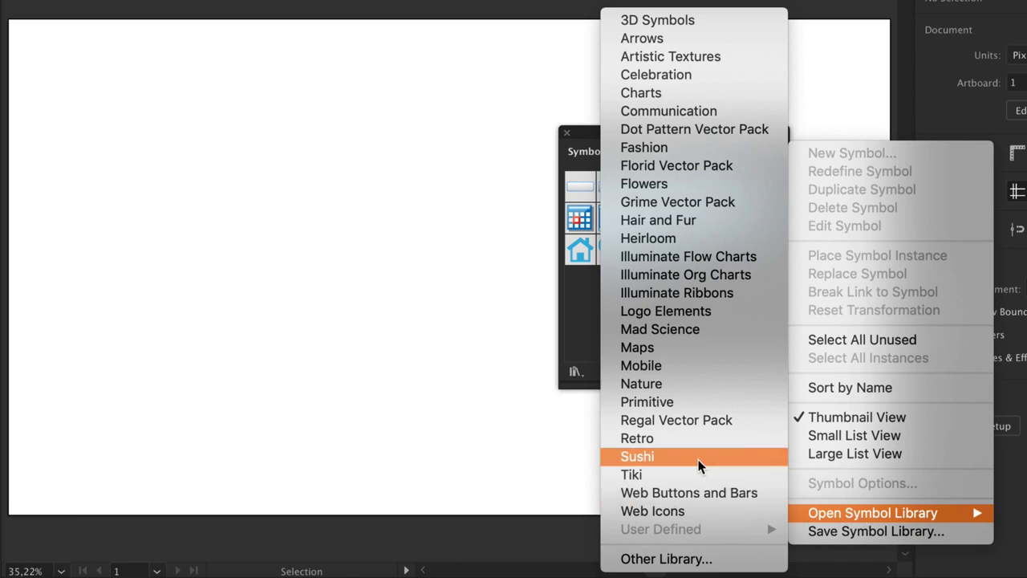
{"action": "left_click", "coordinate": [691, 365]}
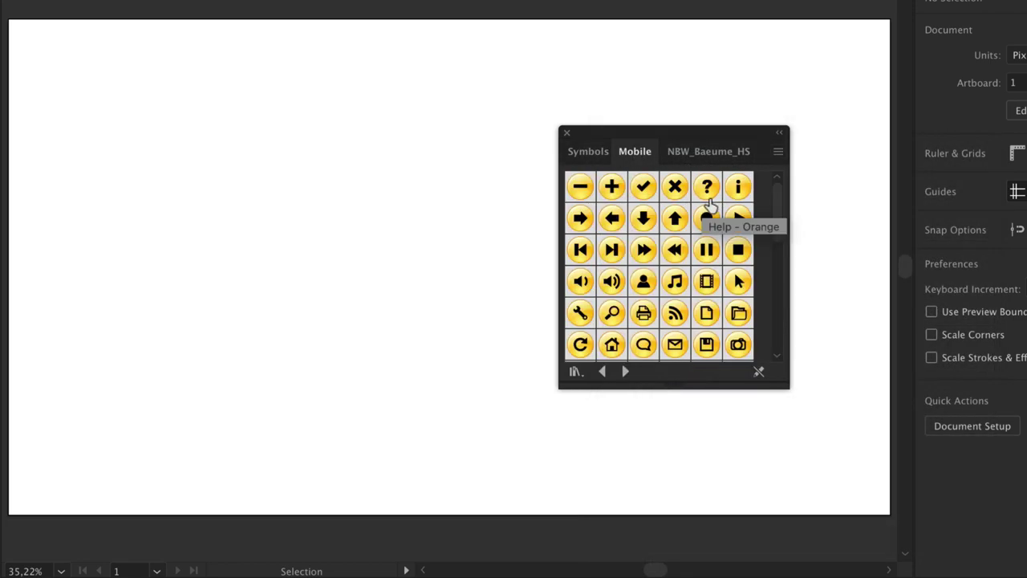
{"action": "left_click", "coordinate": [778, 154]}
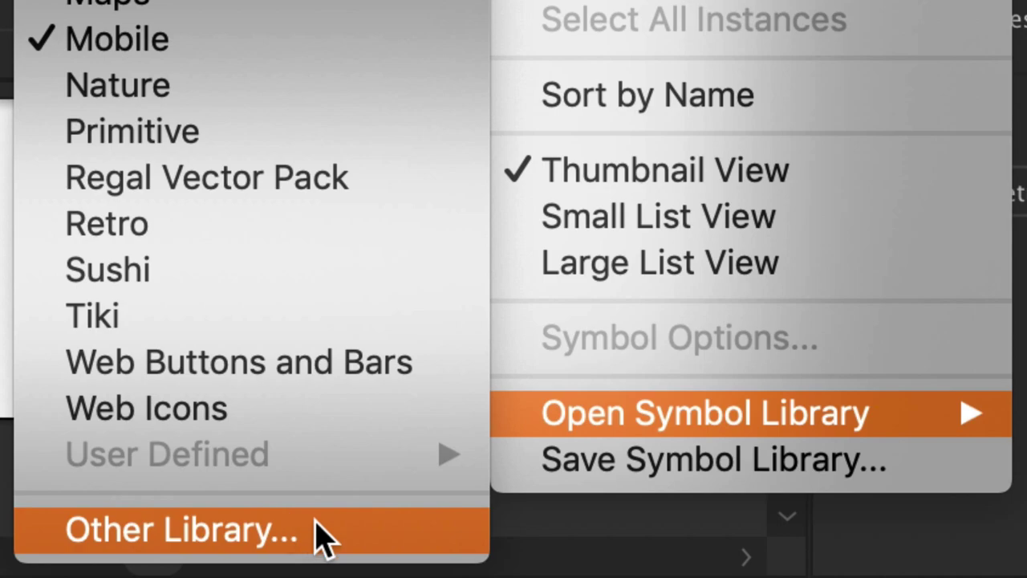
Browse for another symbol library file via Other Library, then cancel the dialog
{"action": "left_click", "coordinate": [329, 542]}
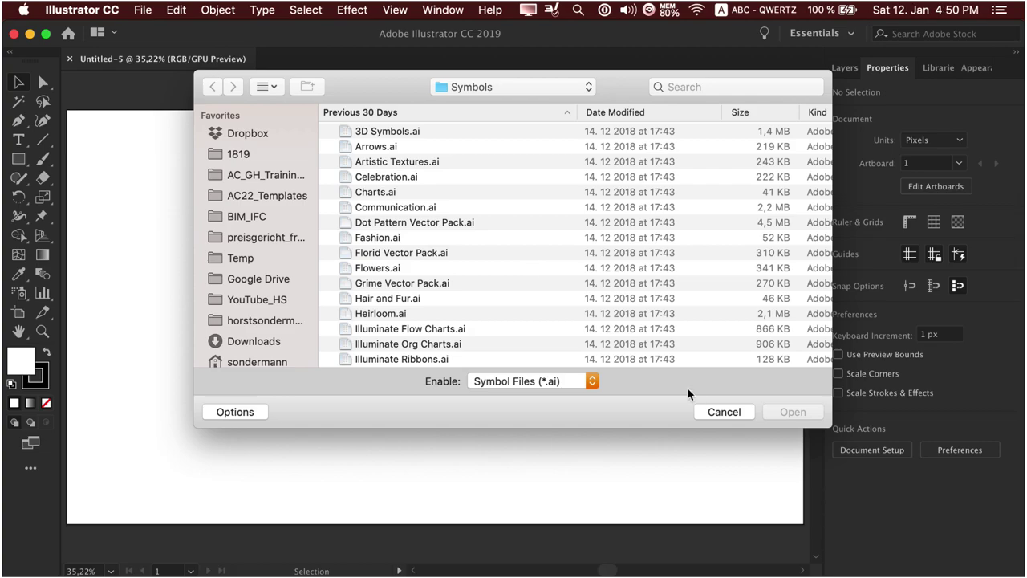
{"action": "left_click", "coordinate": [714, 412]}
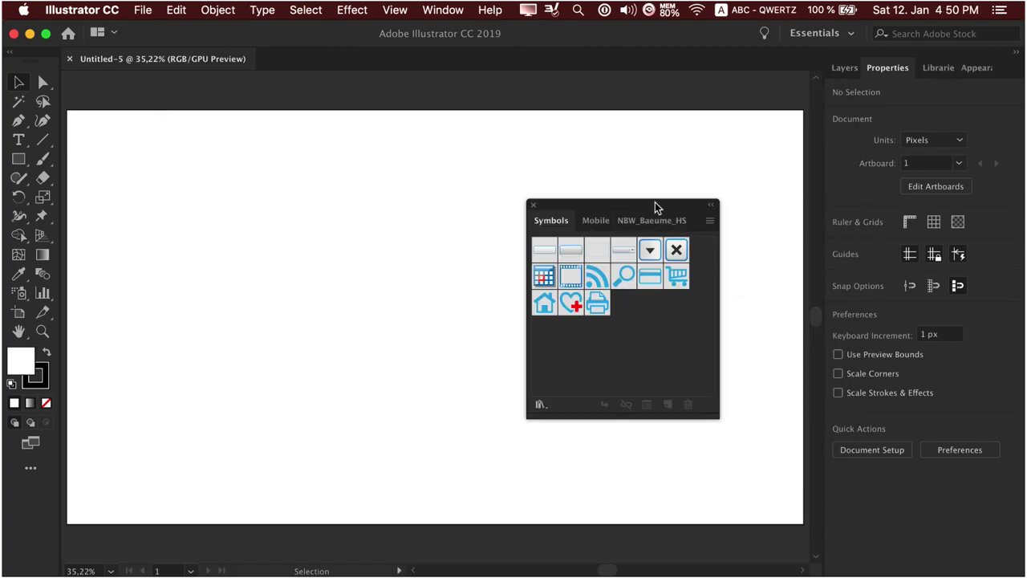
Move the symbol libraries panel up-left and widen it to eight columns
{"action": "left_click_drag", "start_coordinate": [654, 202], "coordinate": [592, 138]}
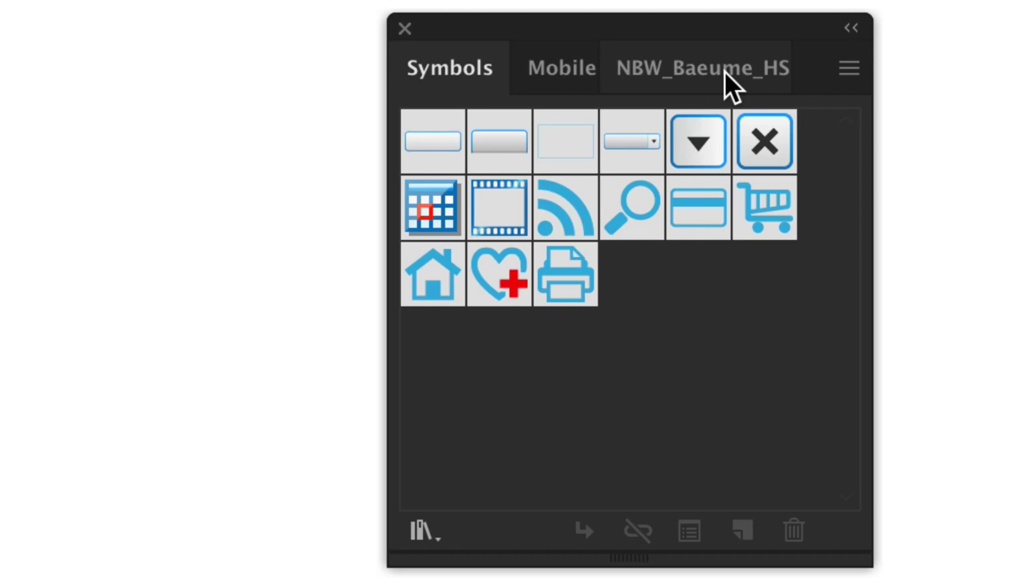
{"action": "left_click", "coordinate": [724, 72]}
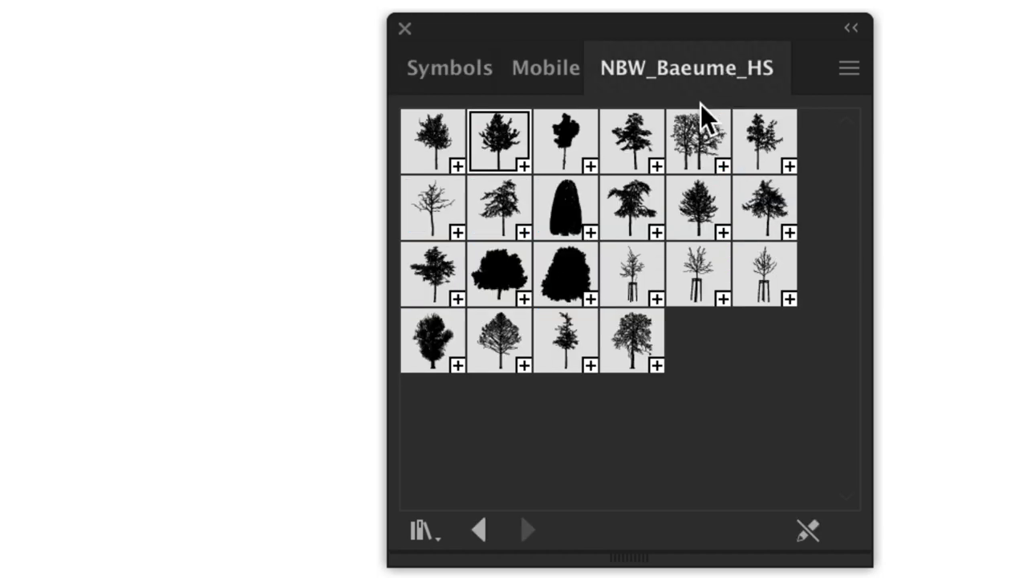
{"action": "left_click", "coordinate": [554, 77]}
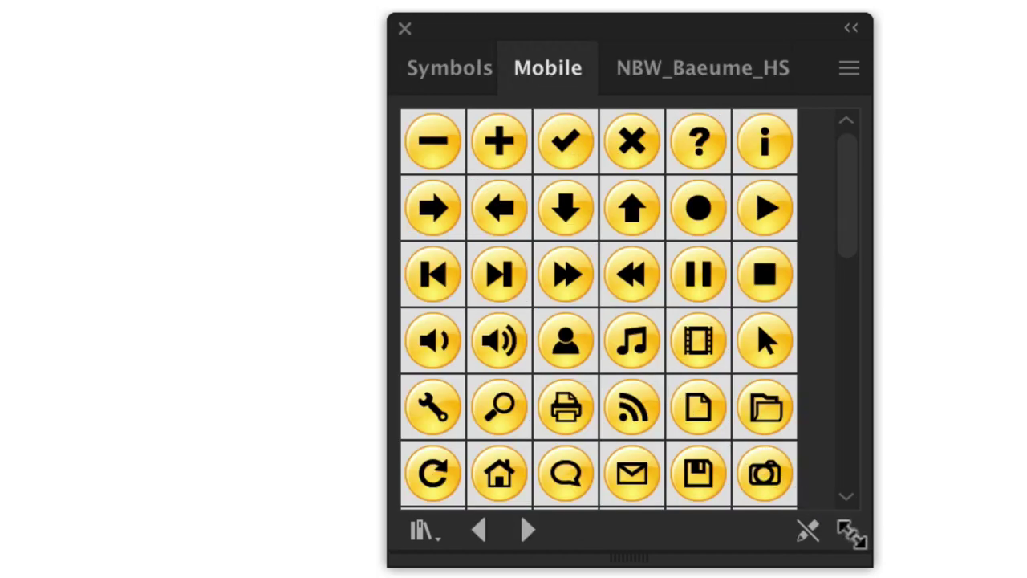
{"action": "left_click_drag", "start_coordinate": [863, 552], "coordinate": [1007, 574]}
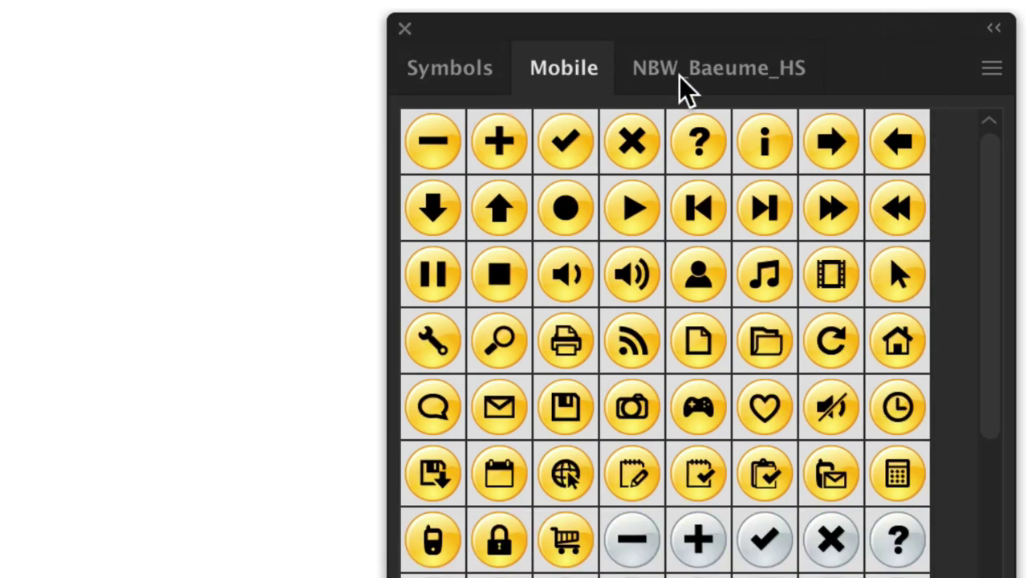
Bring the NBW_Baeume_HS tab forward and drag the sixth tree symbol onto the artboard
{"action": "left_click", "coordinate": [435, 70]}
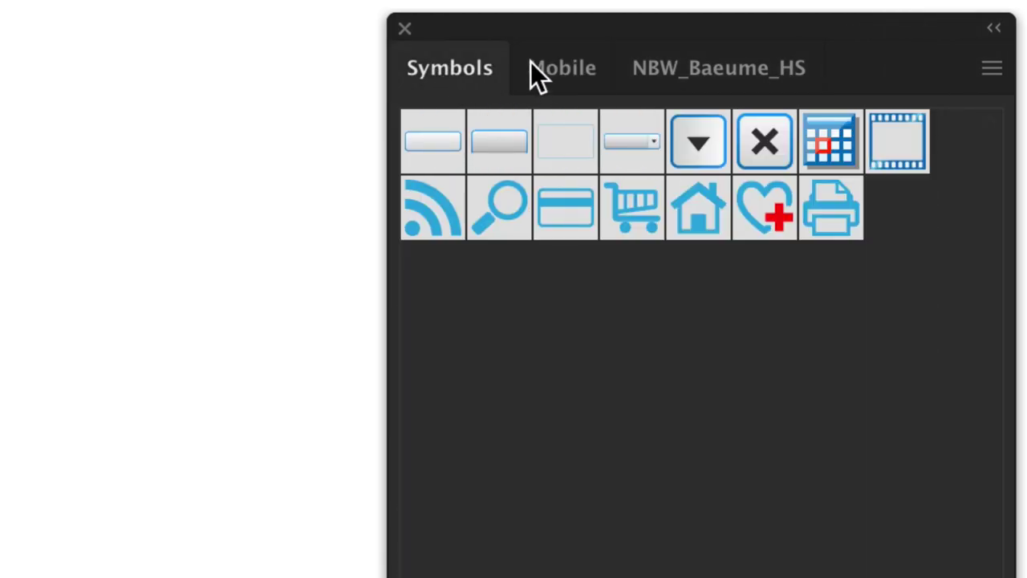
{"action": "left_click", "coordinate": [571, 66]}
{"action": "left_click", "coordinate": [697, 59]}
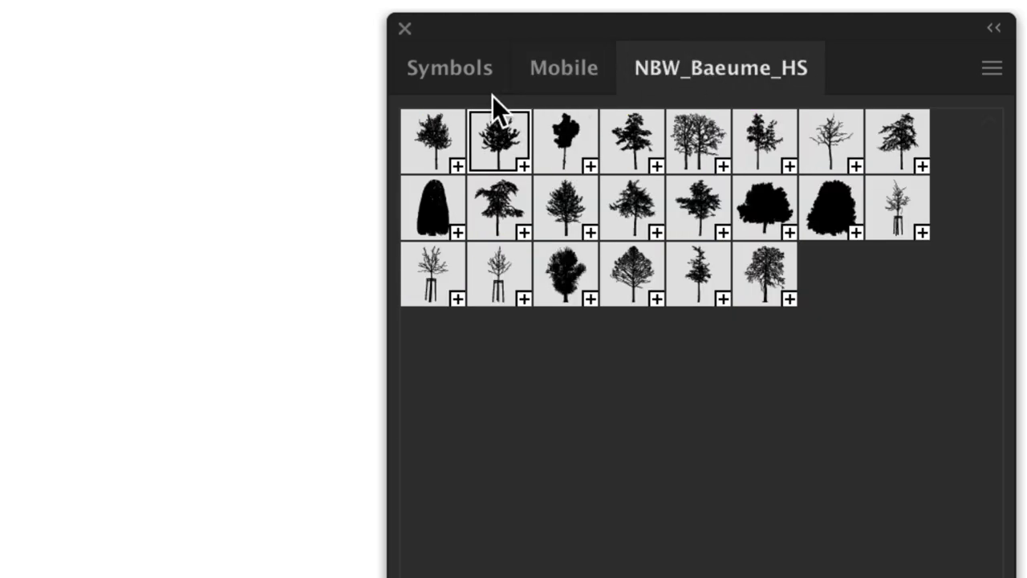
{"action": "left_click", "coordinate": [450, 69]}
{"action": "left_click", "coordinate": [698, 64]}
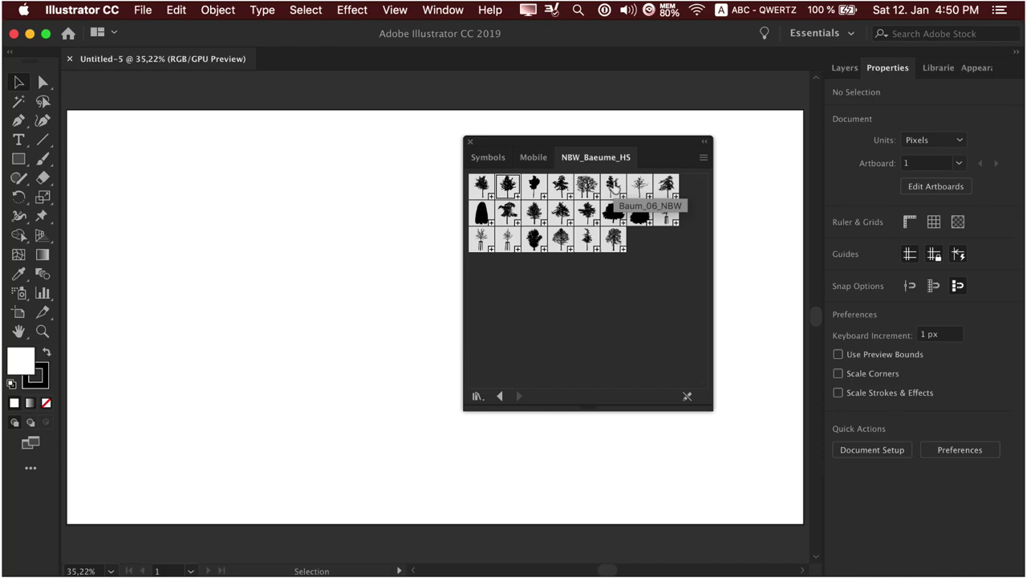
{"action": "left_click", "coordinate": [614, 186]}
{"action": "left_click_drag", "start_coordinate": [613, 186], "coordinate": [329, 227]}
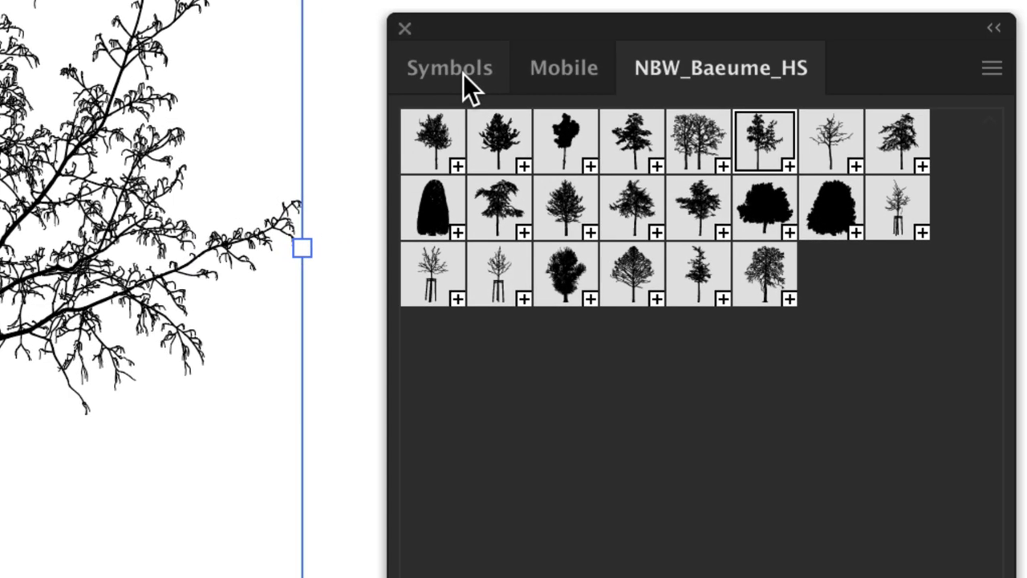
Show the document's own 15 blue web icon symbols in the symbol panel
{"action": "left_click", "coordinate": [463, 74]}
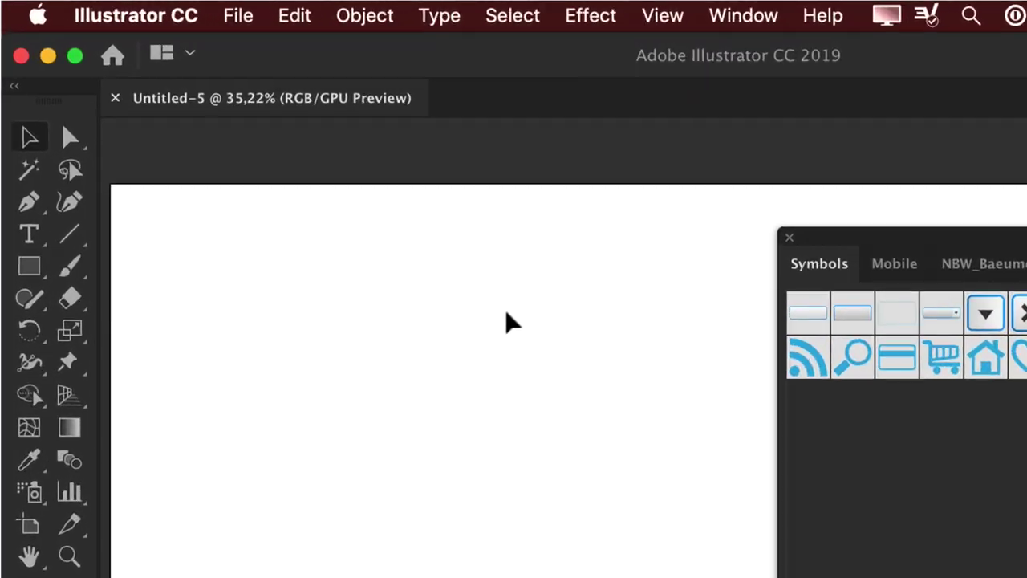
Open 3D Symbols.ai from the Symbols folder as a second document alongside Untitled-5
{"action": "left_click", "coordinate": [146, 10]}
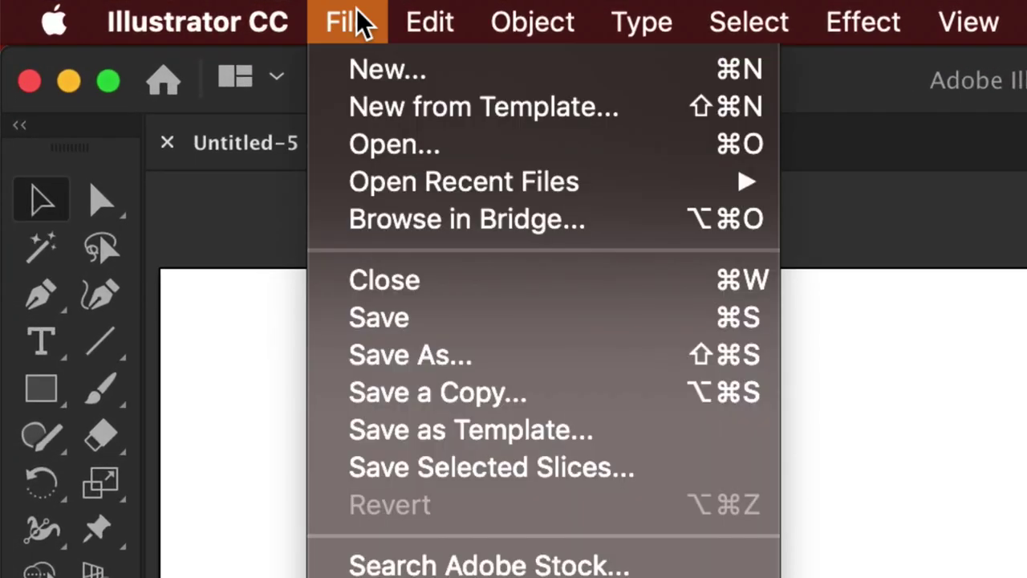
{"action": "left_click", "coordinate": [384, 146]}
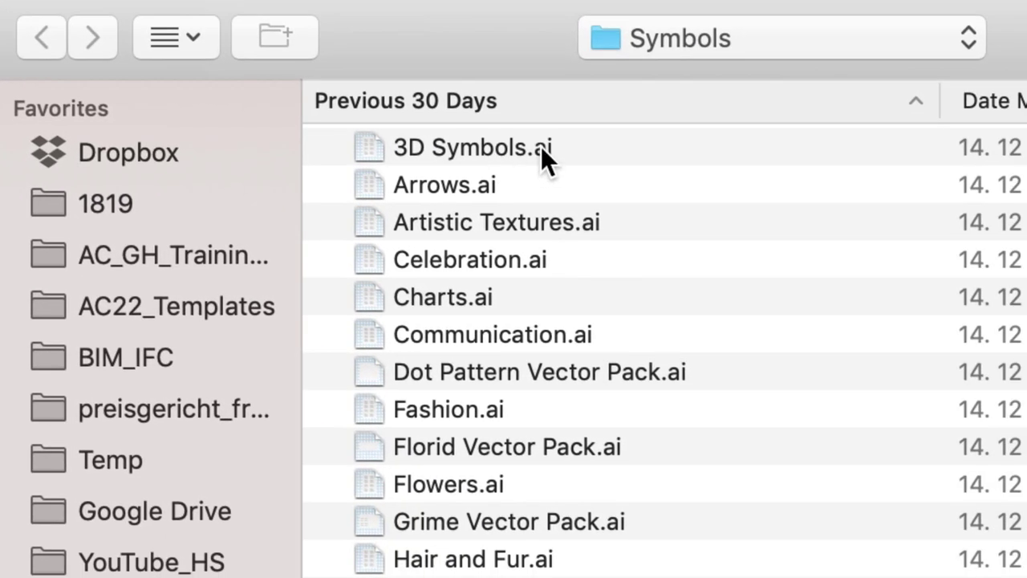
{"action": "left_click", "coordinate": [541, 151]}
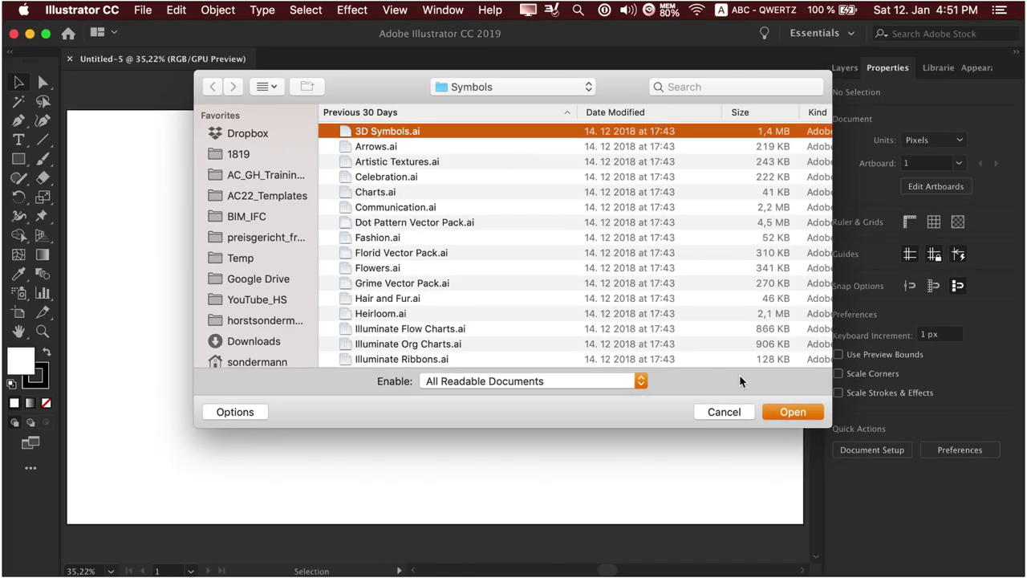
{"action": "left_click", "coordinate": [784, 413]}
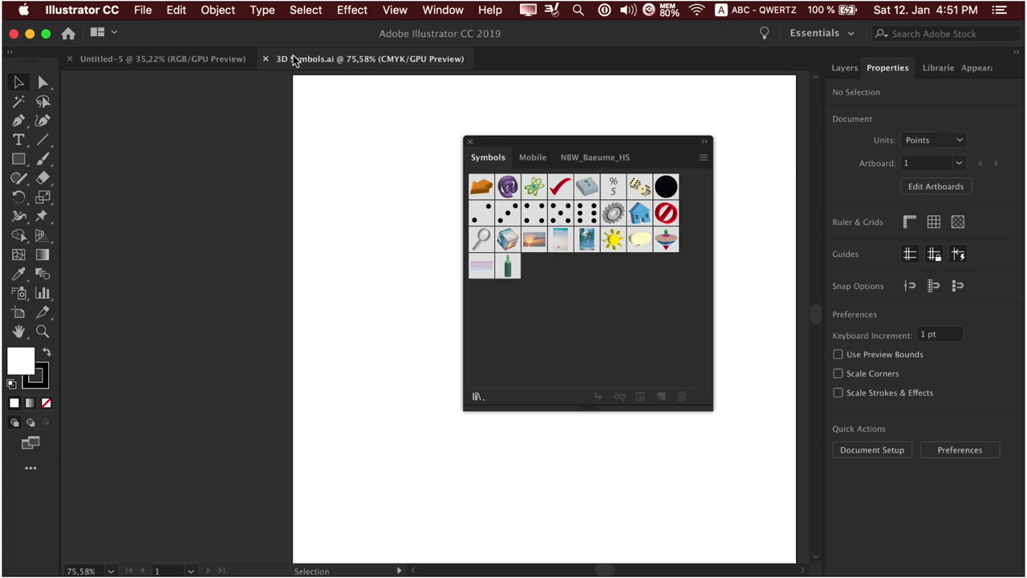
{"action": "left_click", "coordinate": [214, 60]}
{"action": "left_click", "coordinate": [319, 59]}
Copy the orange 3D arrow symbol from 3D Symbols.ai onto Untitled-5's artboard
{"action": "key", "text": "super+0"}
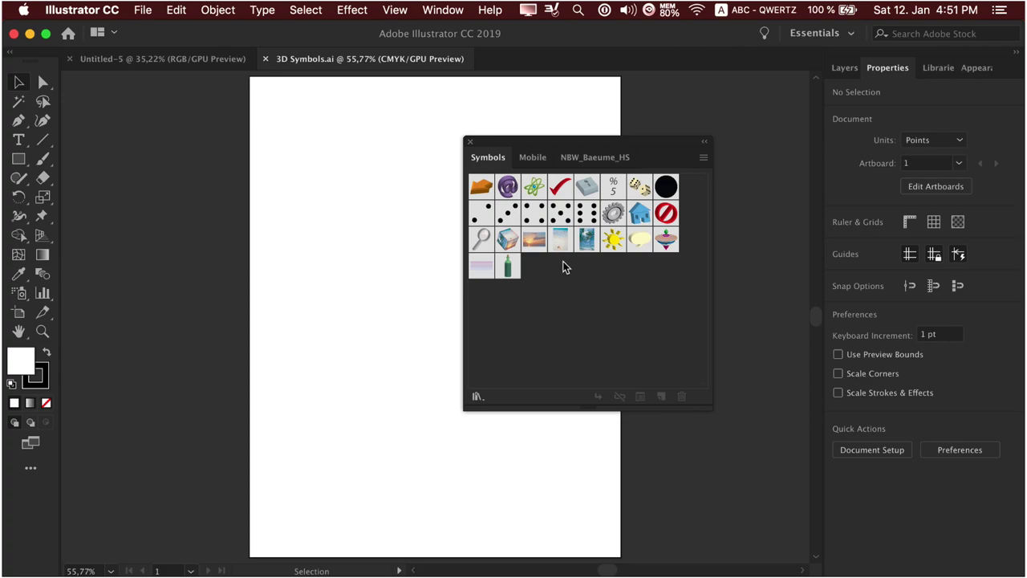
{"action": "mouse_move", "coordinate": [479, 186]}
{"action": "left_mouse_down"}
{"action": "mouse_move", "coordinate": [371, 227]}
{"action": "mouse_move", "coordinate": [218, 66]}
{"action": "left_mouse_up"}
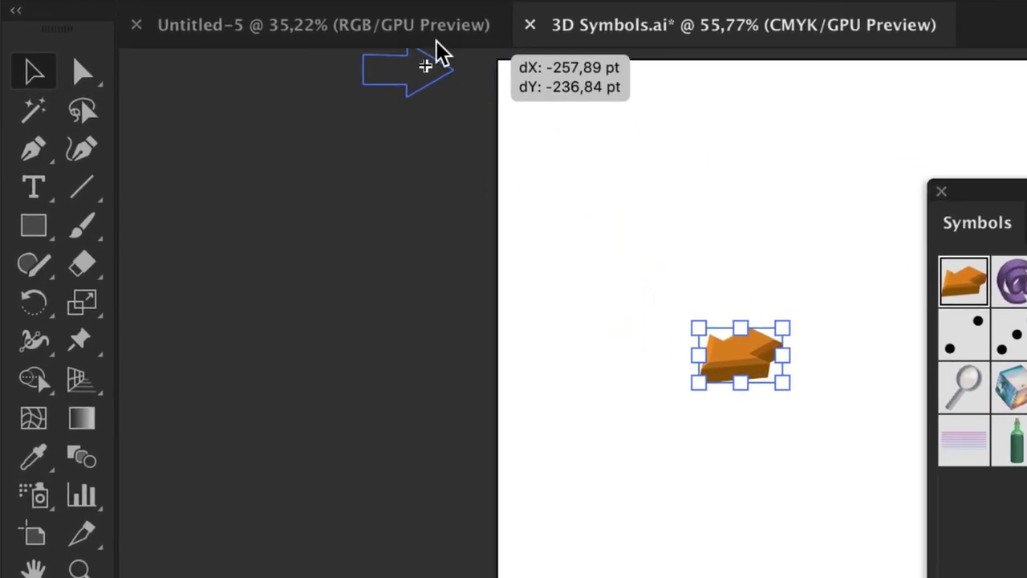
{"action": "left_click_drag", "start_coordinate": [435, 44], "coordinate": [573, 452]}
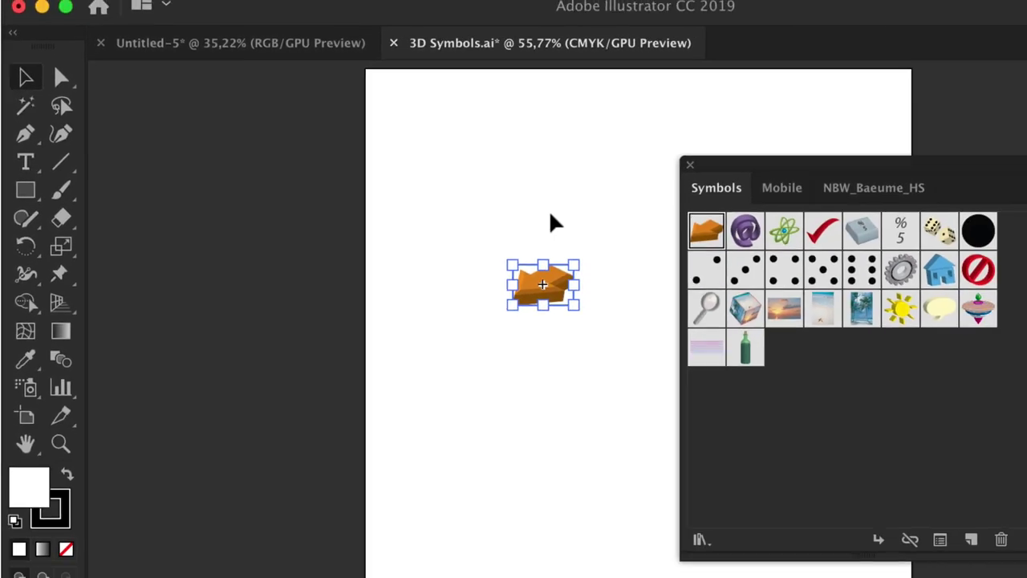
{"action": "left_click", "coordinate": [416, 250]}
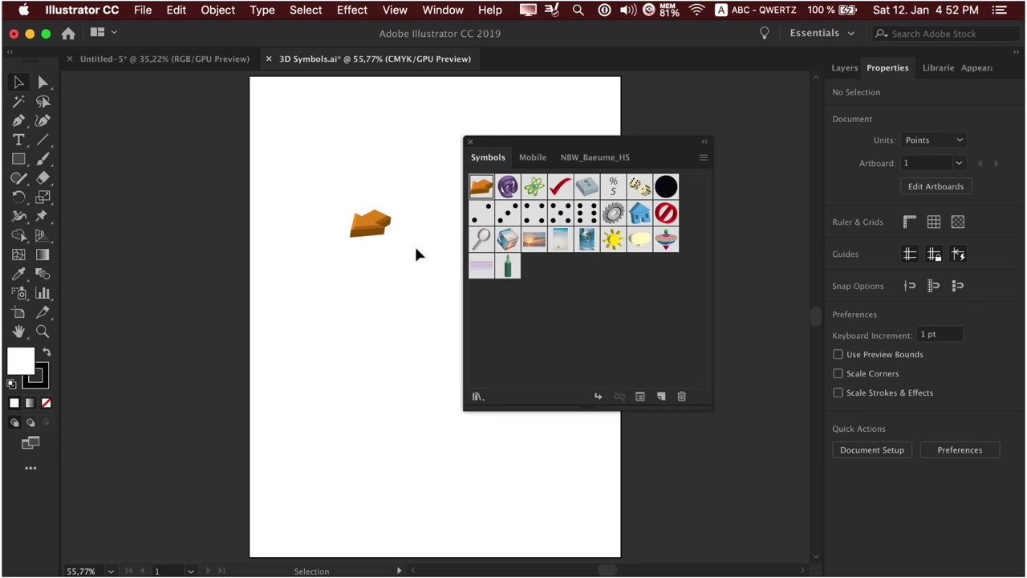
{"action": "left_click", "coordinate": [181, 59]}
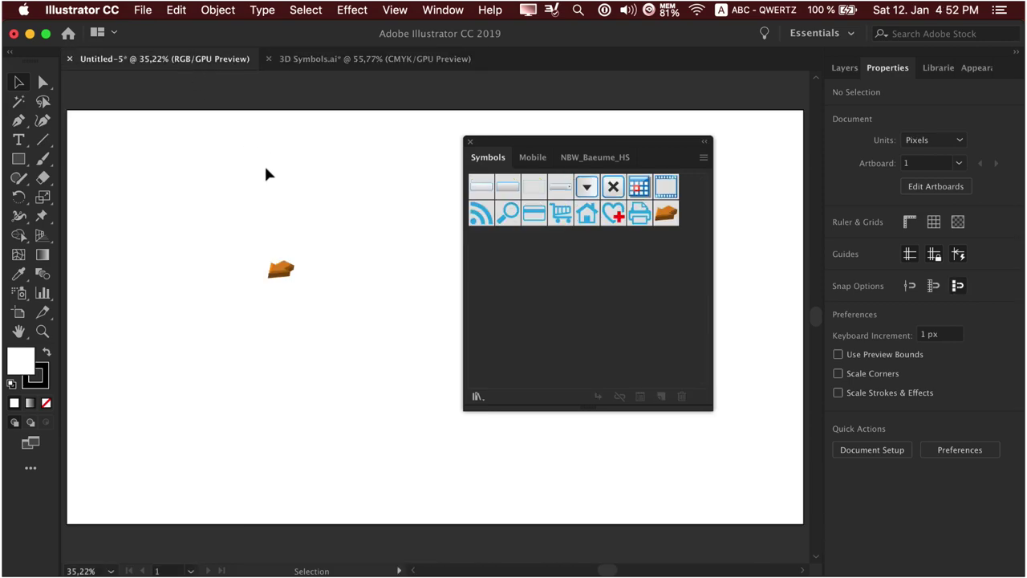
Delete the arrow, close the NBW_Baeume_HS and Mobile libraries, and select all remaining symbols
{"action": "left_click_drag", "start_coordinate": [247, 237], "coordinate": [308, 286]}
{"action": "key", "text": "Delete"}
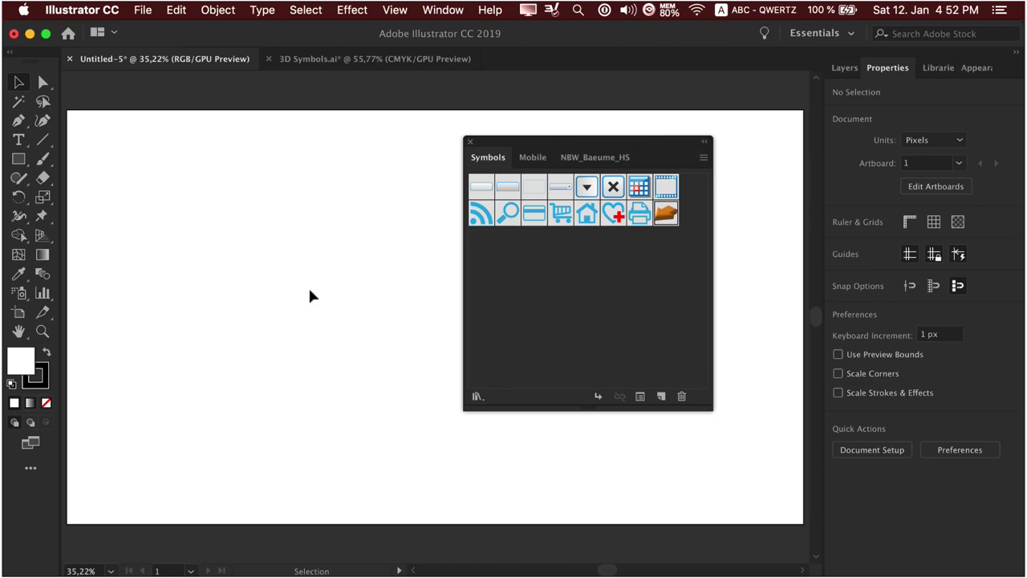
{"action": "left_click_drag", "start_coordinate": [589, 158], "coordinate": [284, 143]}
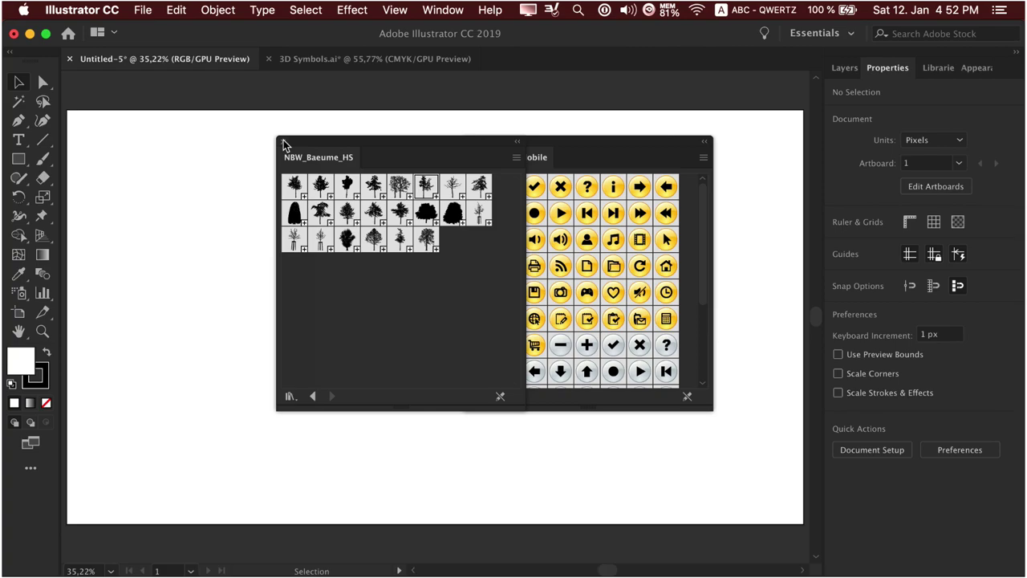
{"action": "left_click", "coordinate": [278, 140]}
{"action": "left_click_drag", "start_coordinate": [534, 158], "coordinate": [298, 167]}
{"action": "left_click", "coordinate": [277, 156]}
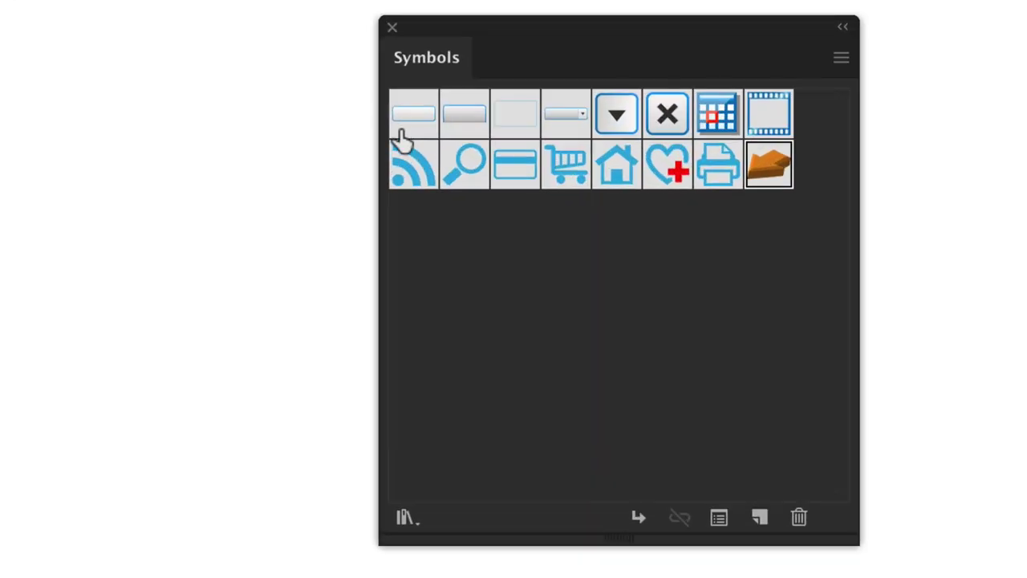
{"action": "left_click", "coordinate": [479, 191]}
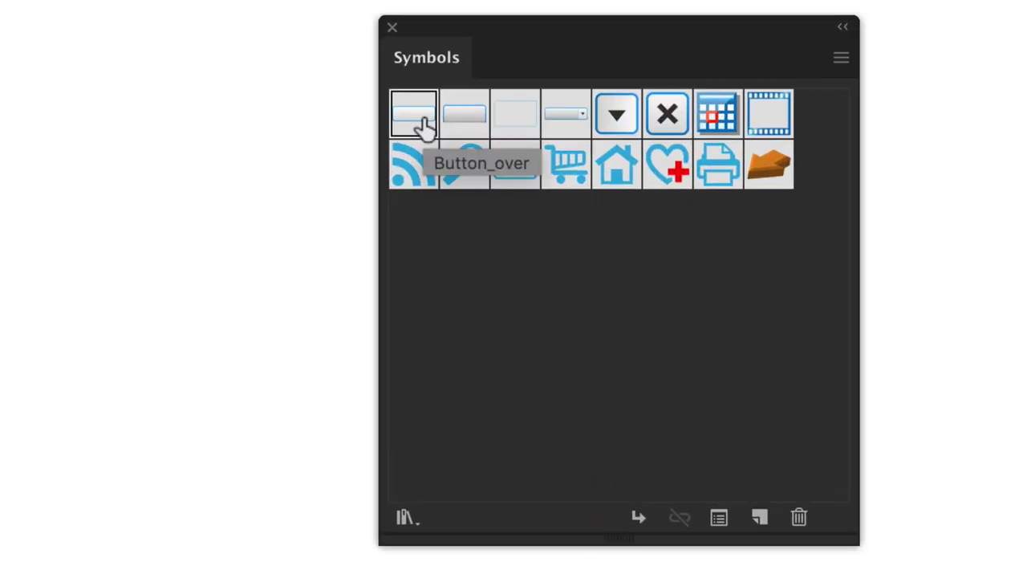
{"action": "left_click", "coordinate": [768, 169], "text": "shift"}
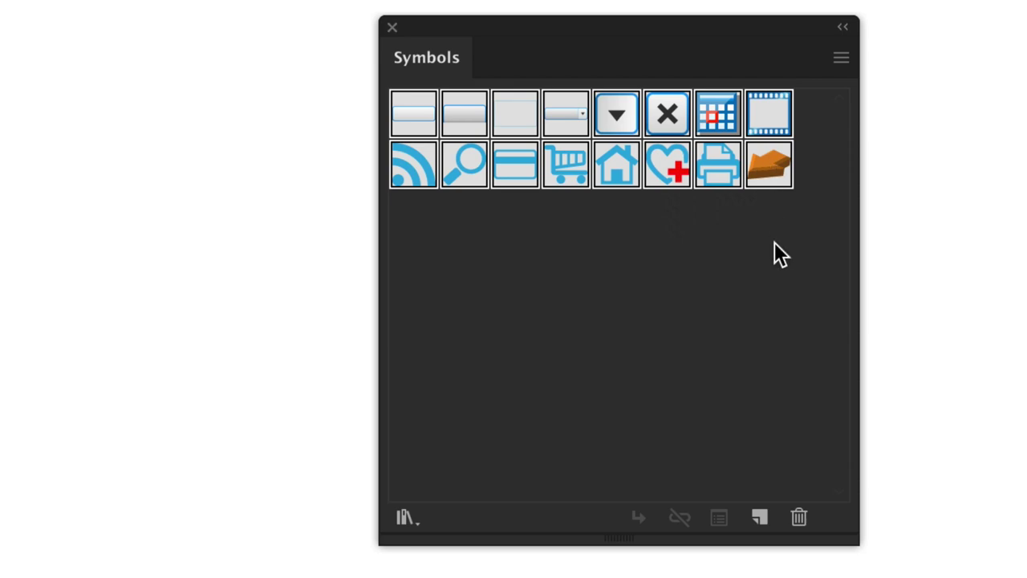
Delete all selected default symbols from Untitled-5 and move the empty panel up-right
{"action": "left_click", "coordinate": [800, 521]}
{"action": "left_click", "coordinate": [600, 382]}
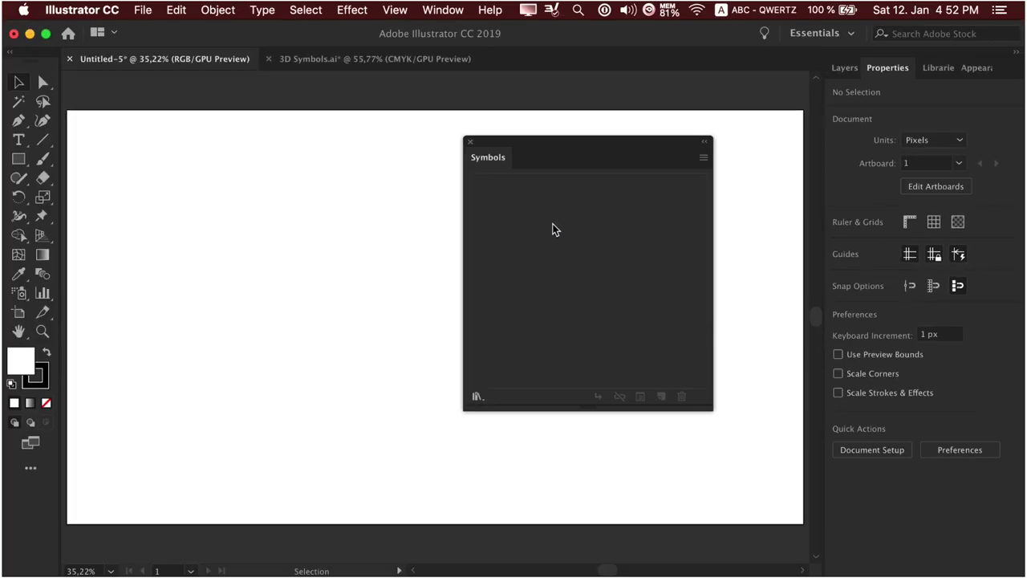
{"action": "left_click_drag", "start_coordinate": [561, 148], "coordinate": [583, 132]}
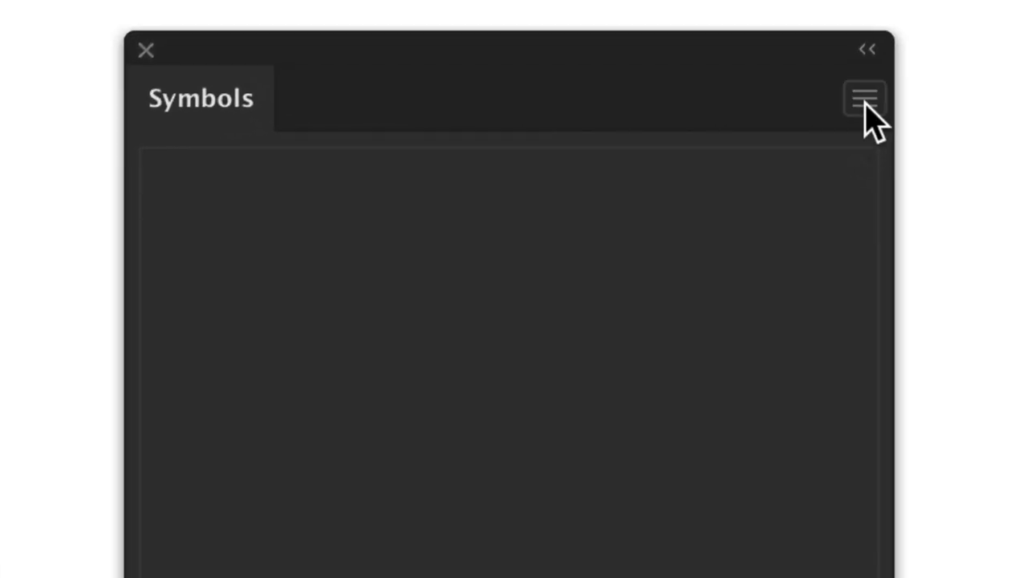
Load NBW_Baeume_HS.ai through Other Library so its 22 tree symbols open
{"action": "left_click", "coordinate": [865, 99]}
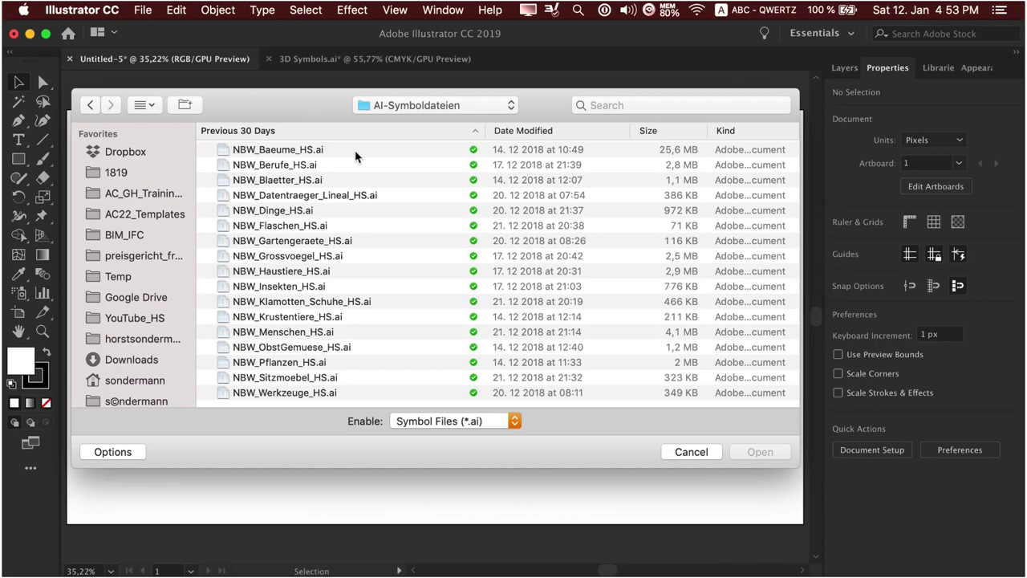
{"action": "left_click", "coordinate": [313, 151]}
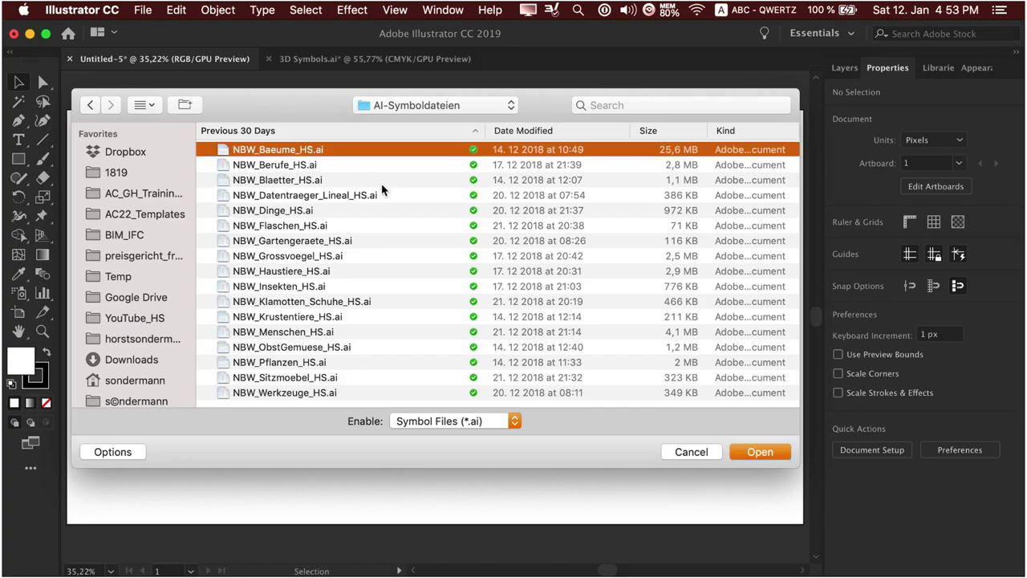
{"action": "left_click", "coordinate": [744, 453]}
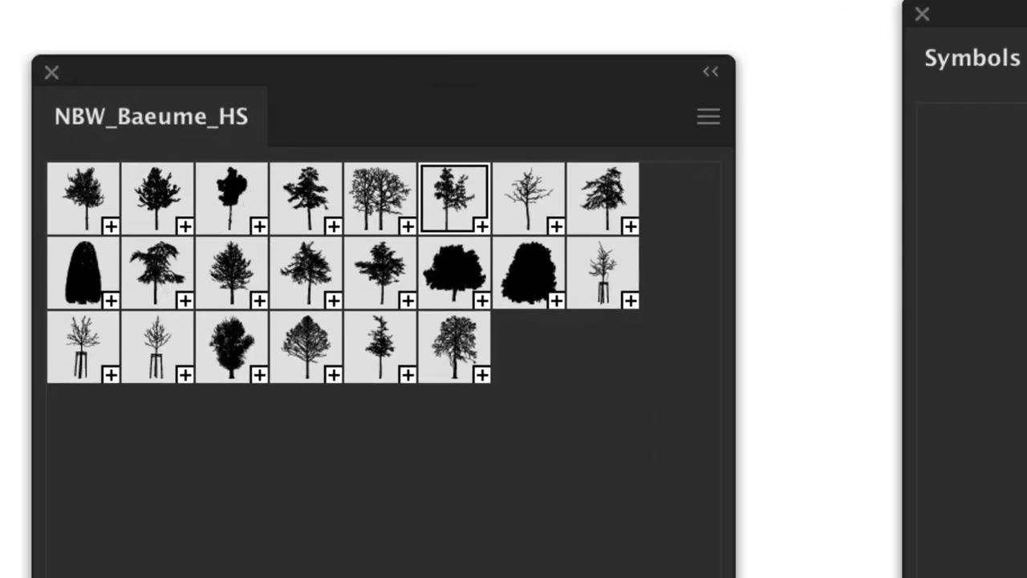
Dock NBW_Baeume_HS into the Symbols panel and set the tree library to Persistent
{"action": "mouse_move", "coordinate": [140, 130]}
{"action": "left_mouse_down"}
{"action": "mouse_move", "coordinate": [217, 152]}
{"action": "mouse_move", "coordinate": [513, 85]}
{"action": "left_mouse_up"}
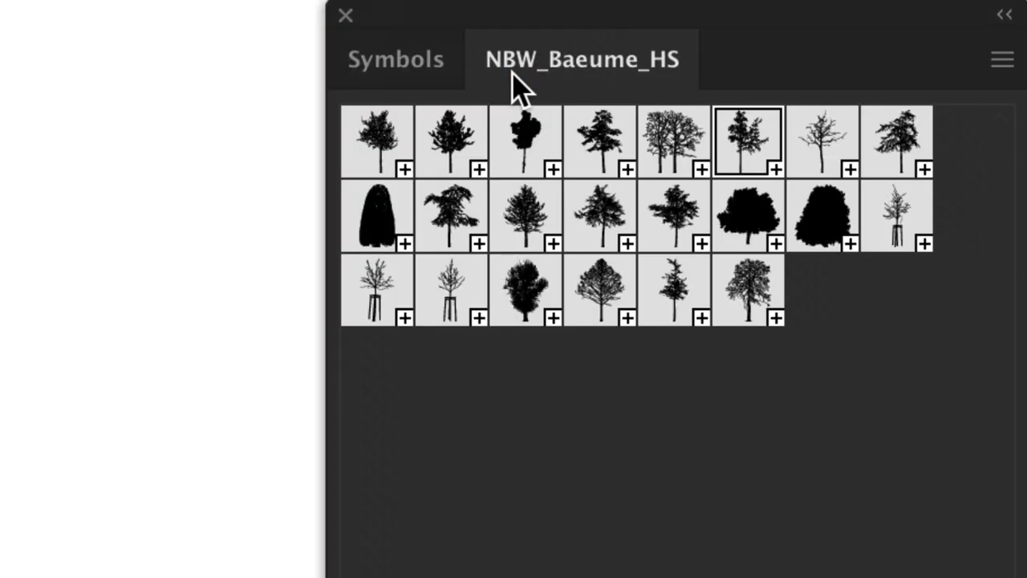
{"action": "left_click", "coordinate": [388, 63]}
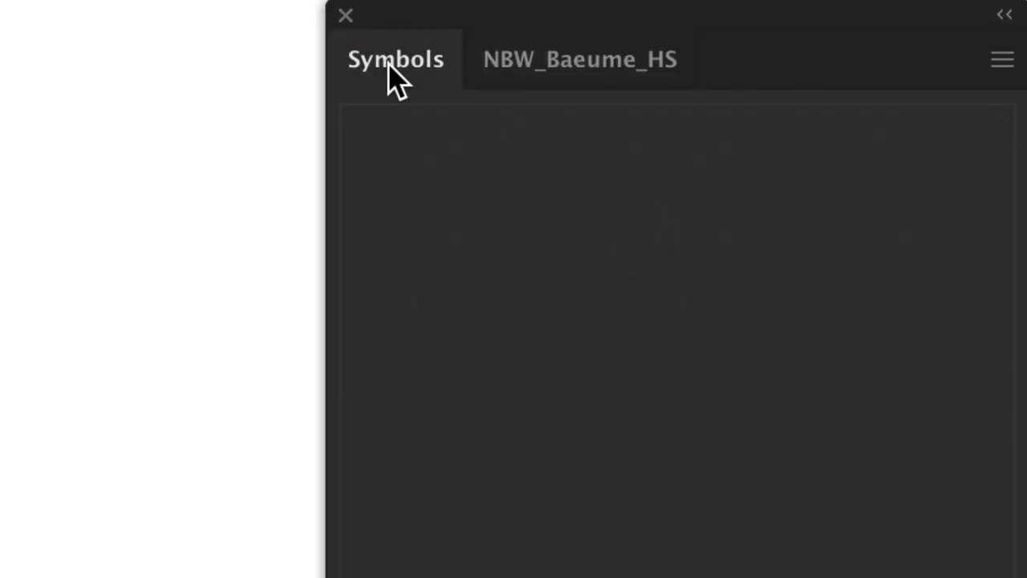
{"action": "left_click", "coordinate": [553, 67]}
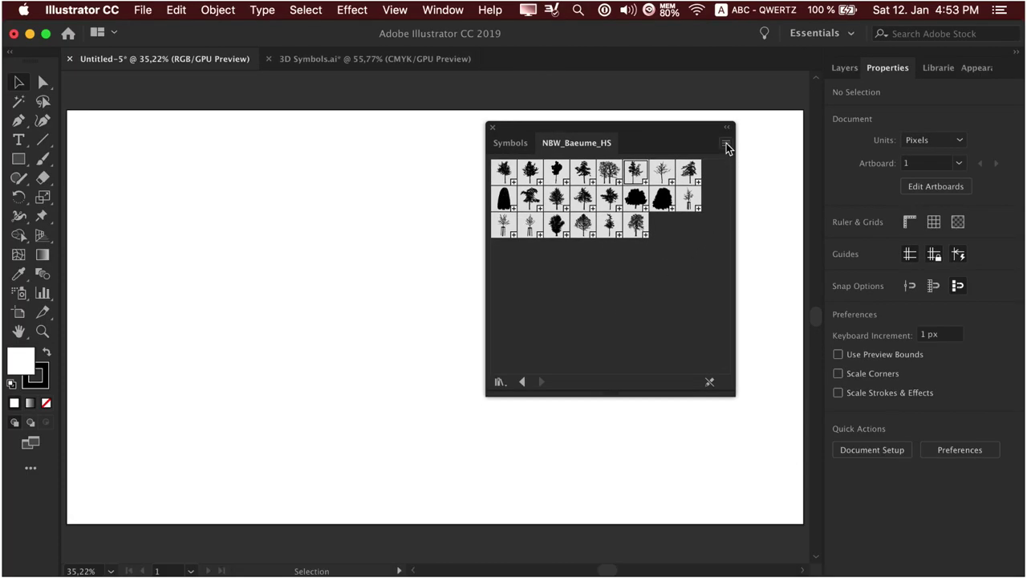
{"action": "left_click", "coordinate": [517, 146]}
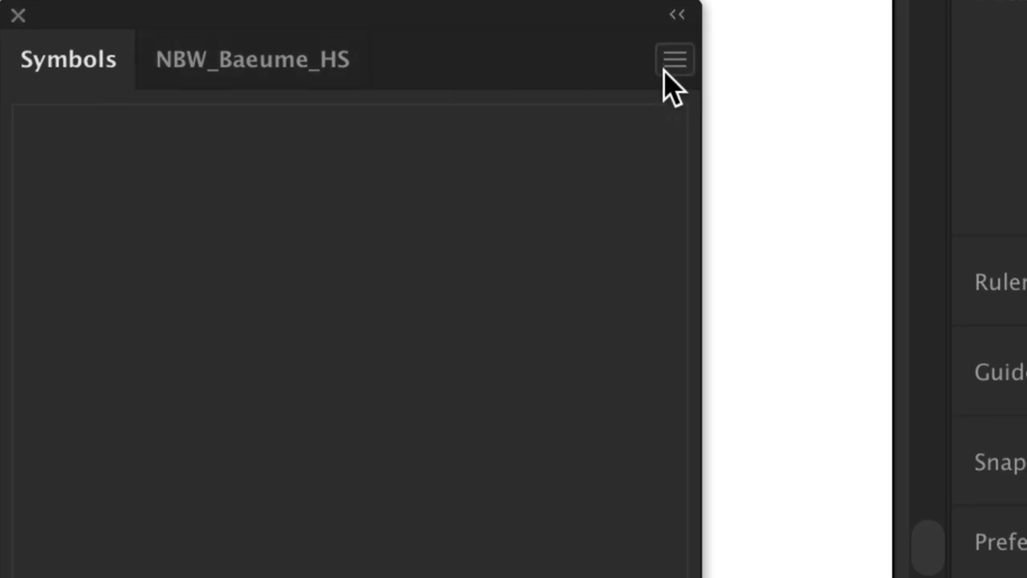
{"action": "left_click", "coordinate": [723, 145]}
{"action": "left_click", "coordinate": [312, 91]}
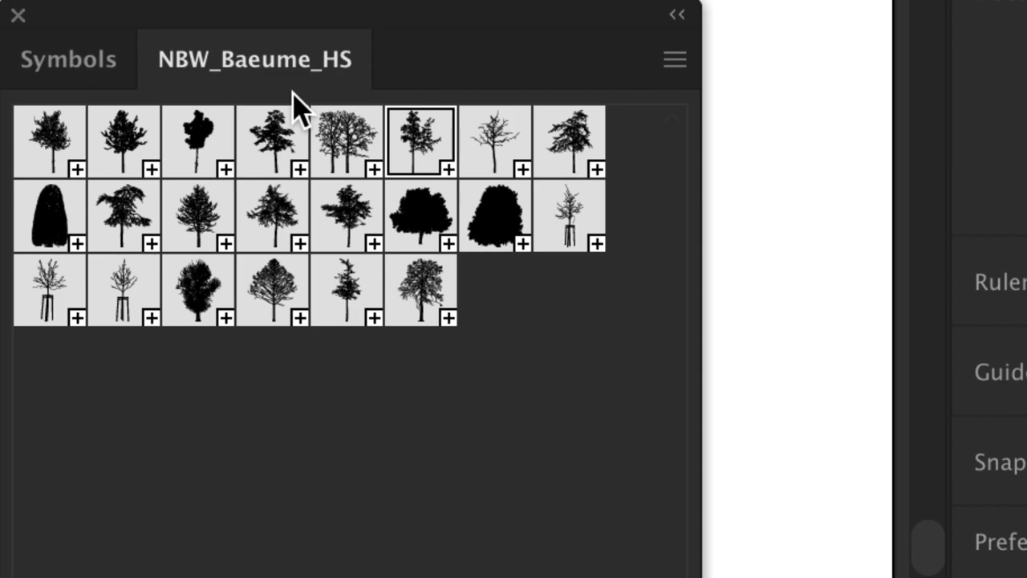
{"action": "left_click", "coordinate": [672, 62]}
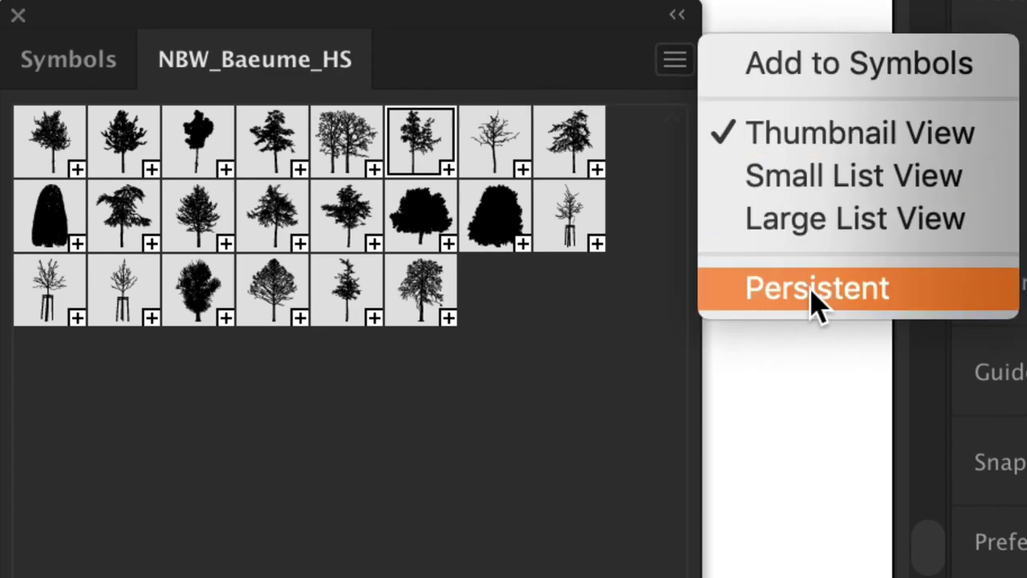
{"action": "left_click", "coordinate": [675, 453]}
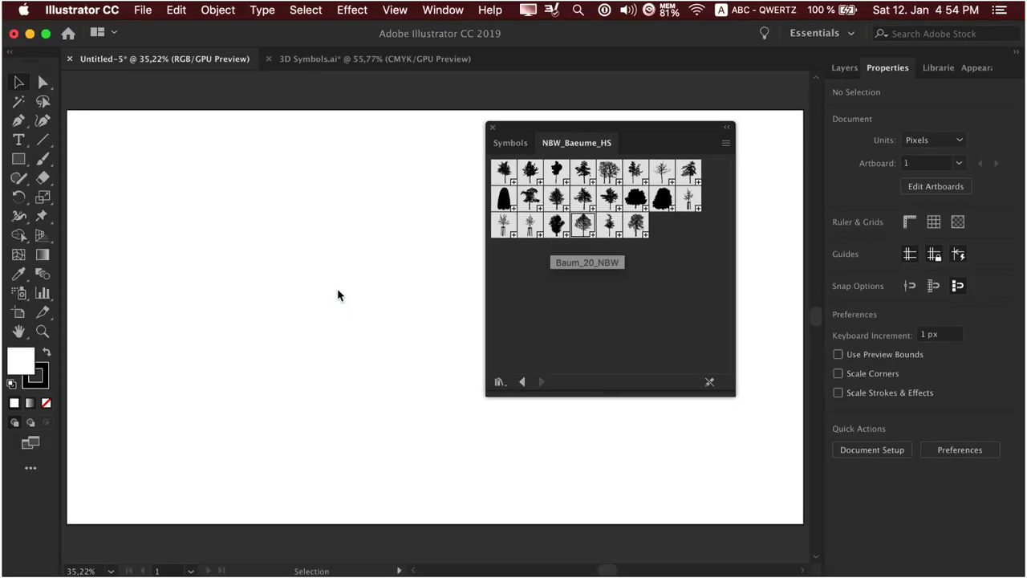
Place a large Baum_20_NBW bare tree on the artboard and confirm it appears in the document's Symbols
{"action": "left_click_drag", "start_coordinate": [582, 225], "coordinate": [337, 294]}
{"action": "left_click", "coordinate": [511, 142]}
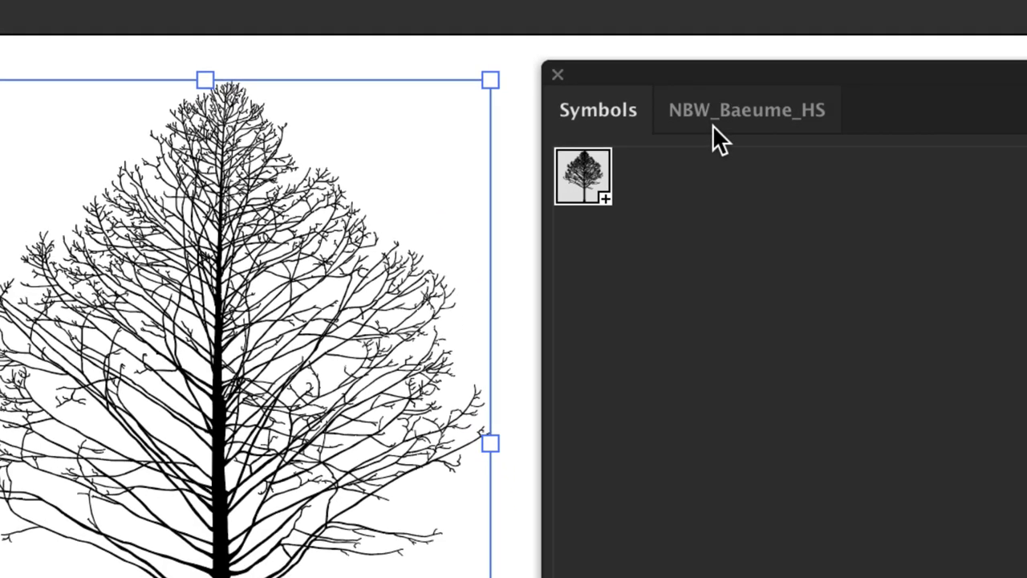
{"action": "left_click", "coordinate": [572, 144]}
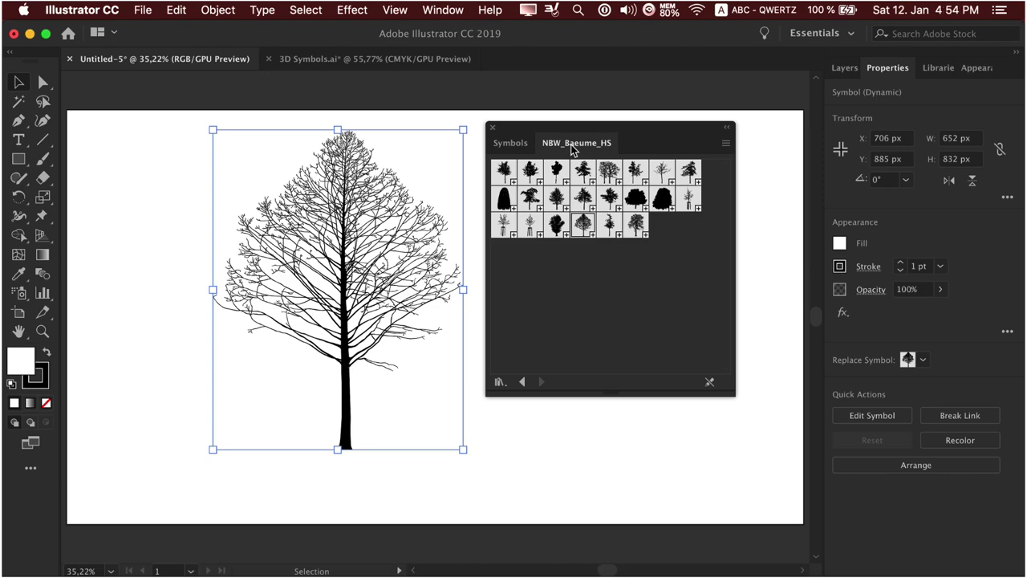
{"action": "left_click", "coordinate": [513, 143]}
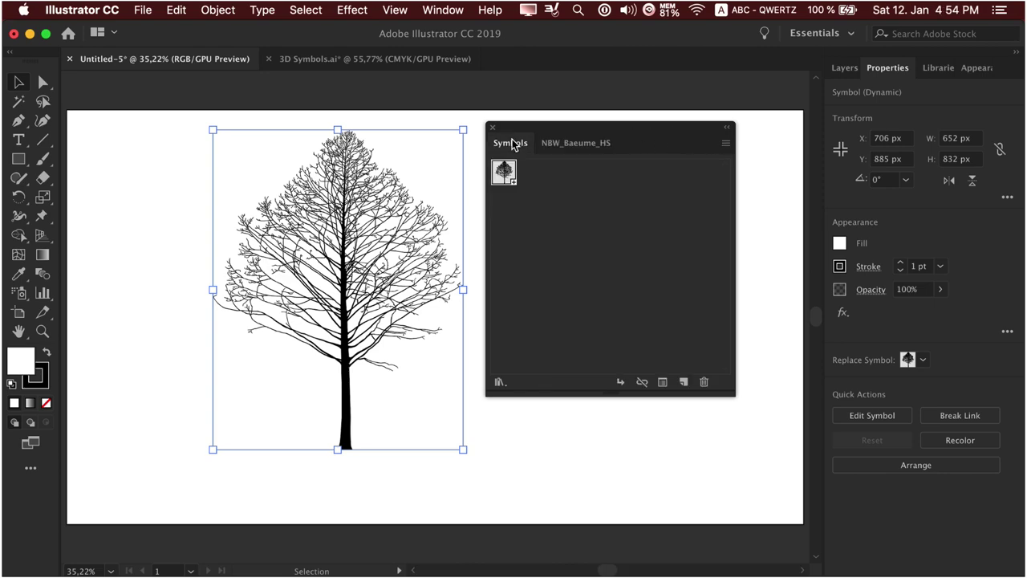
{"action": "left_click", "coordinate": [725, 142]}
{"action": "left_click", "coordinate": [589, 221]}
{"action": "left_click", "coordinate": [577, 143]}
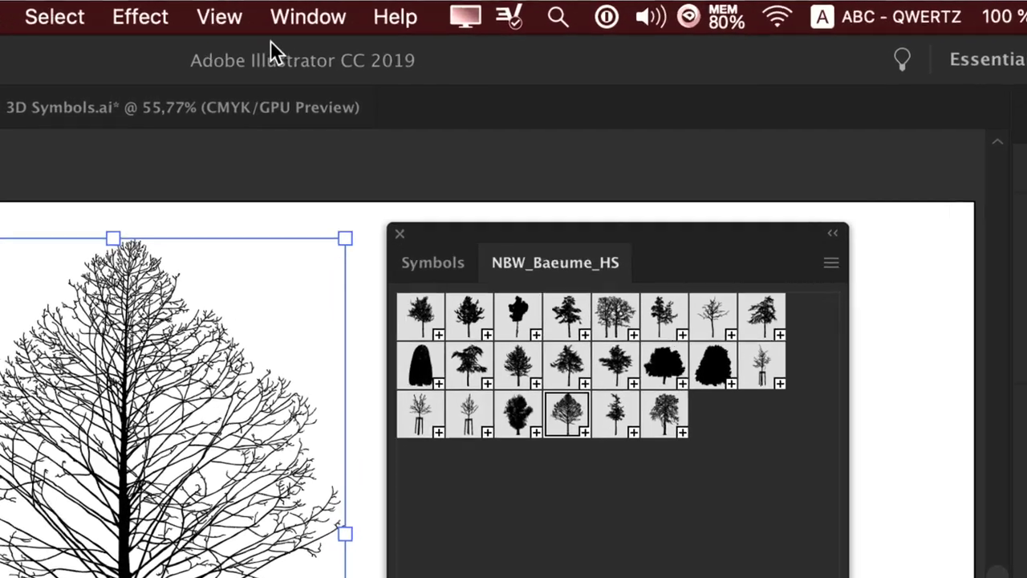
Show the Swatches panel from the Window menu and bring up its panel menu to find swatch libraries
{"action": "left_click", "coordinate": [443, 9]}
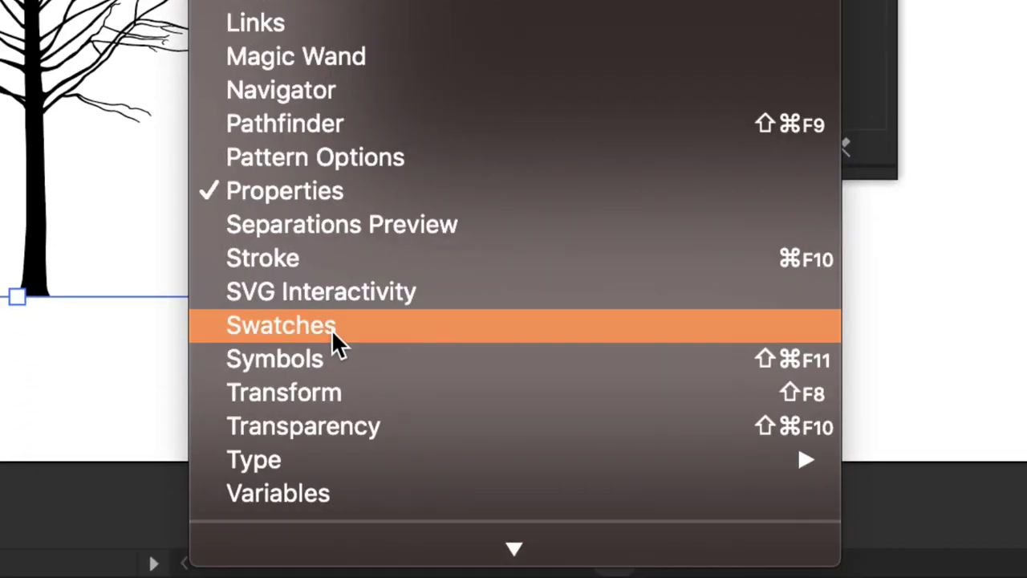
{"action": "left_click", "coordinate": [331, 328]}
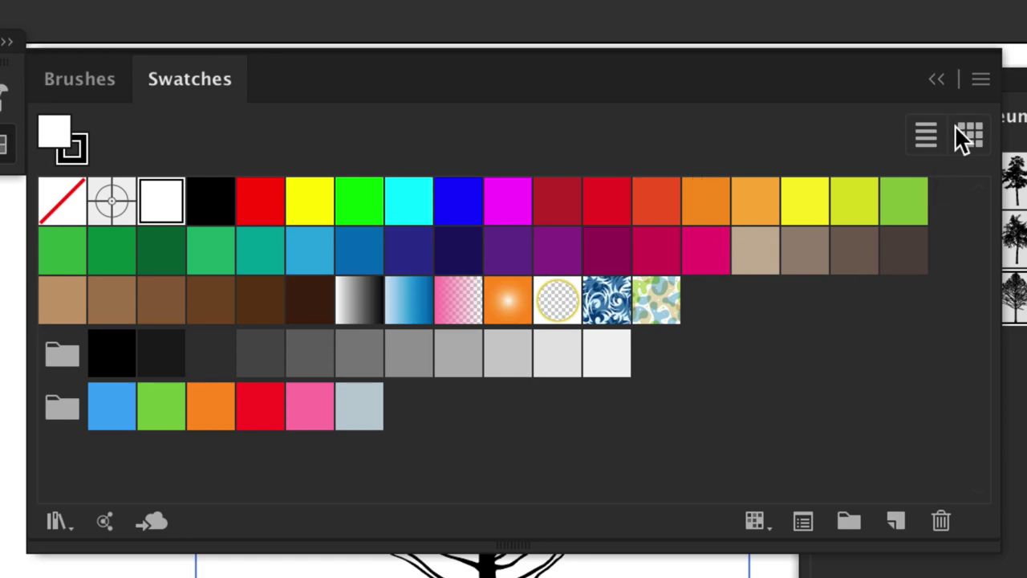
{"action": "left_click", "coordinate": [980, 77]}
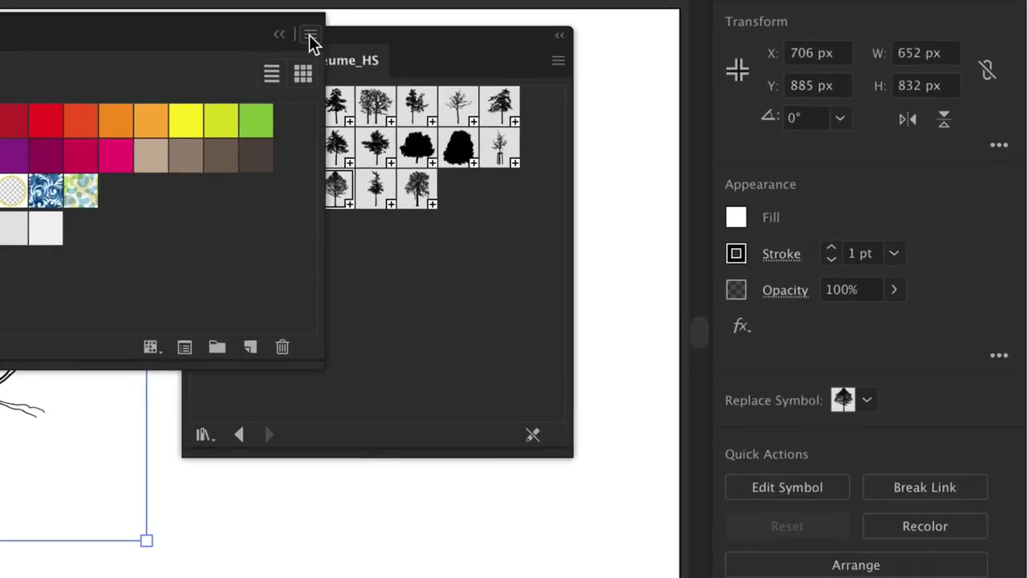
Open the Art History > Russian Poster Art swatch library, enlarge it, and dock it beside Brushes and Swatches
{"action": "left_click", "coordinate": [567, 130]}
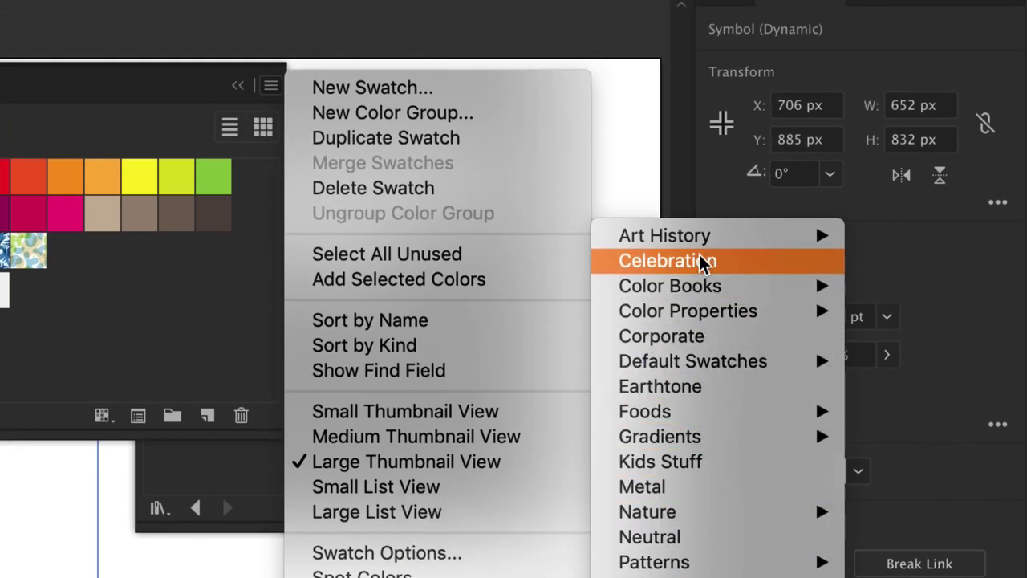
{"action": "left_click", "coordinate": [491, 414]}
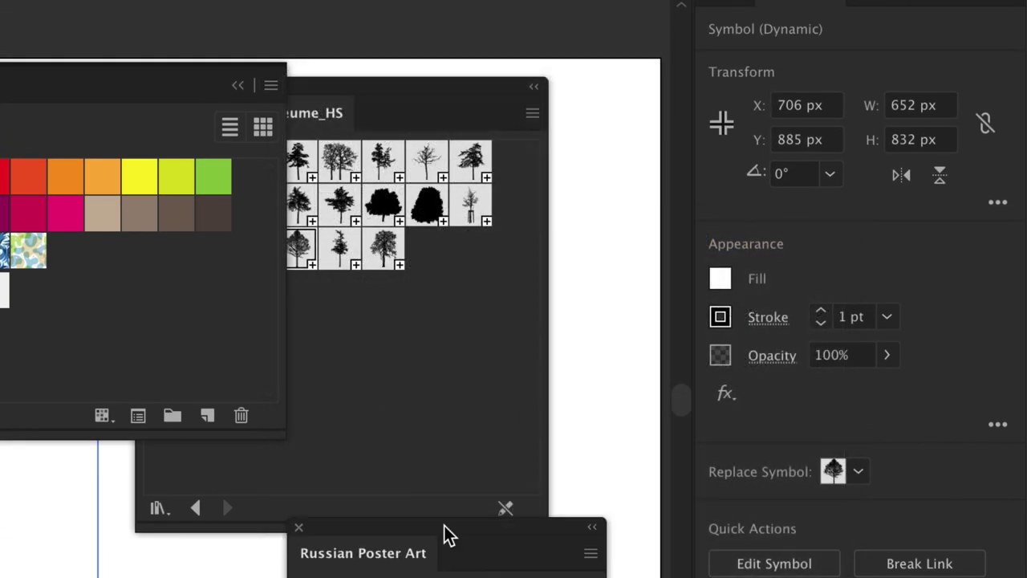
{"action": "left_click_drag", "start_coordinate": [443, 532], "coordinate": [275, 262]}
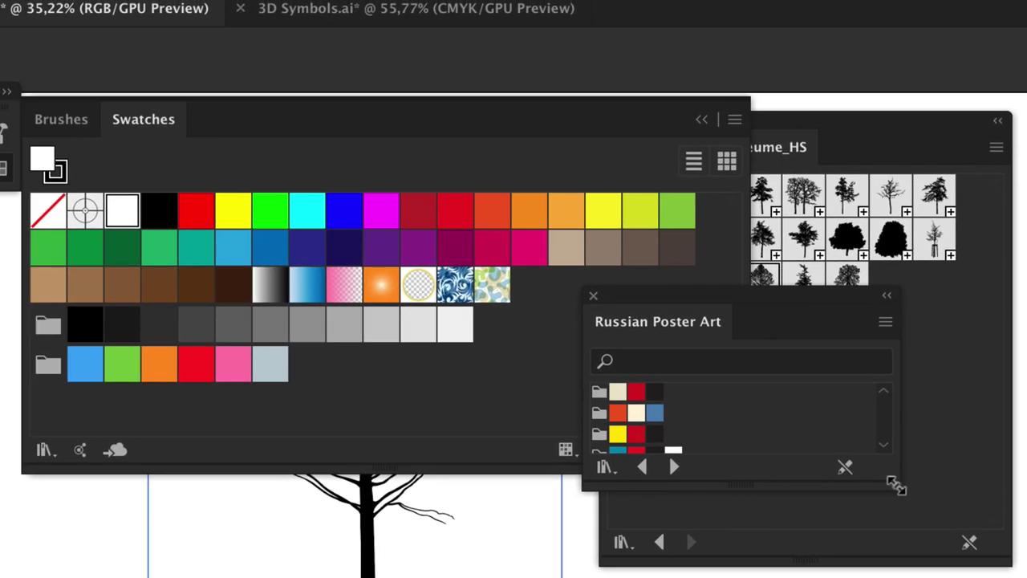
{"action": "mouse_move", "coordinate": [896, 486]}
{"action": "left_mouse_down"}
{"action": "mouse_move", "coordinate": [956, 533]}
{"action": "mouse_move", "coordinate": [959, 574]}
{"action": "left_mouse_up"}
{"action": "left_click_drag", "start_coordinate": [659, 324], "coordinate": [252, 140]}
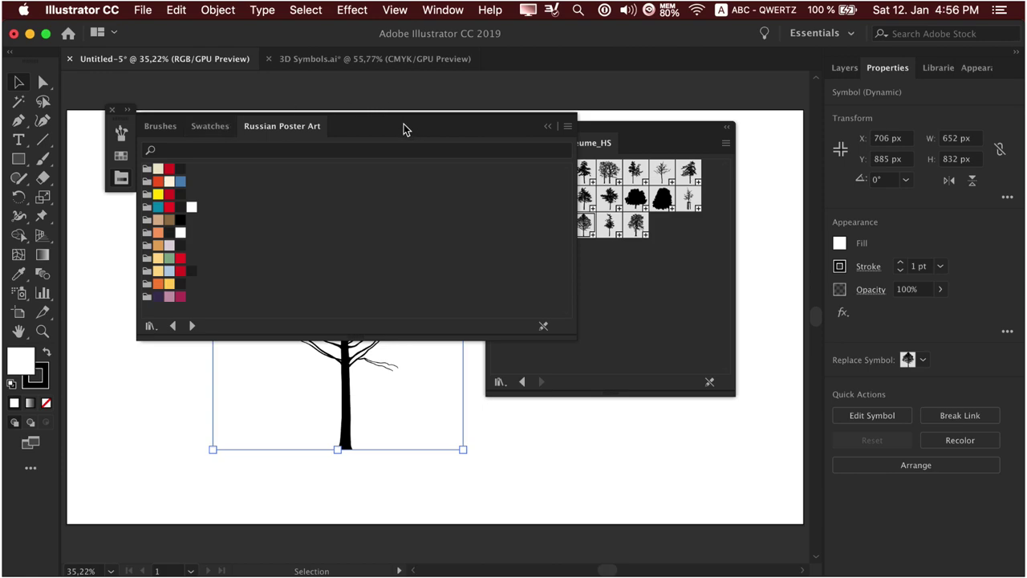
{"action": "left_click_drag", "start_coordinate": [404, 128], "coordinate": [327, 139]}
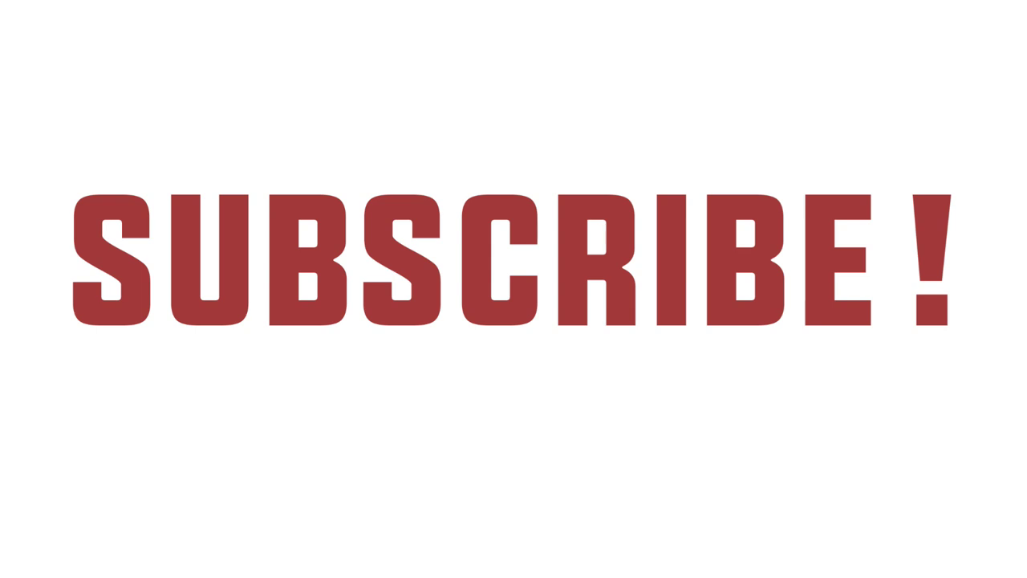